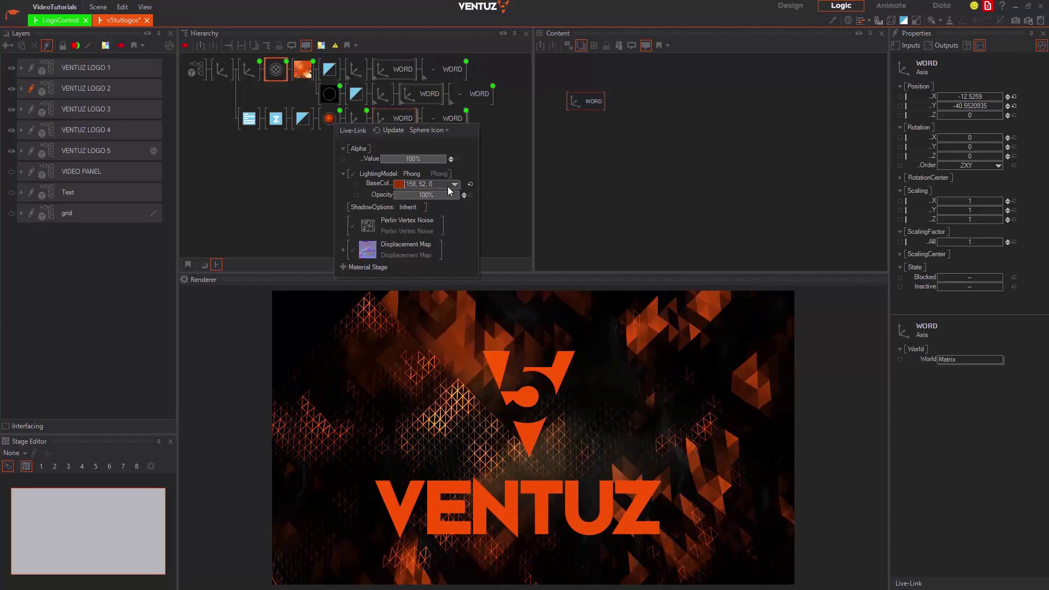
- Pick a new base colour and adjust the layer's opacity value
left_click(451, 185)
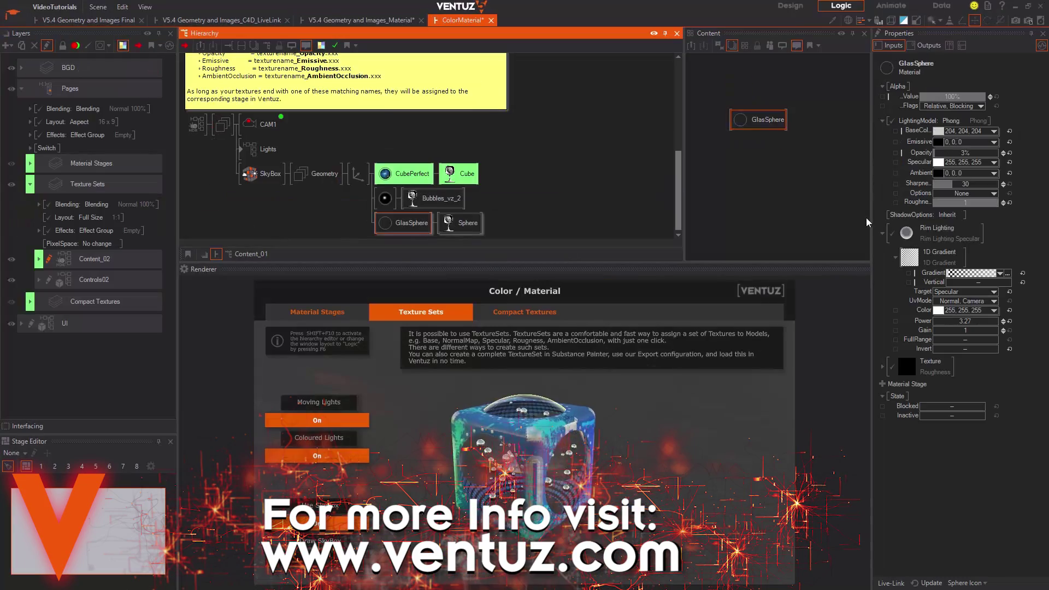
left_click(966, 152)
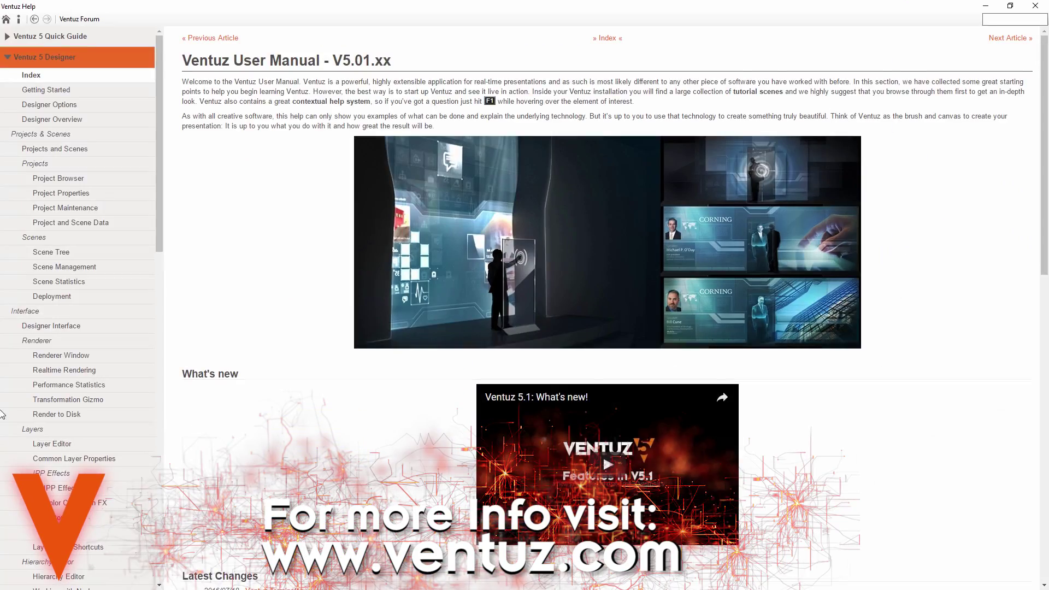
scroll(308, 168, "down", 12)
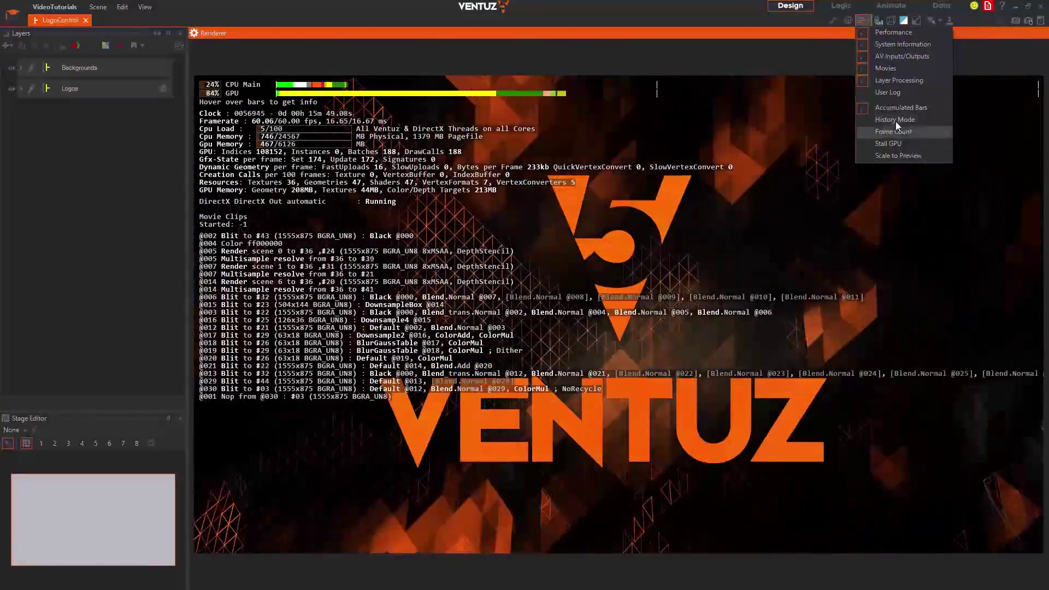
- Turn off Accumulated Bars, switch statistics to History Mode, and select the Content panel
left_click(897, 109)
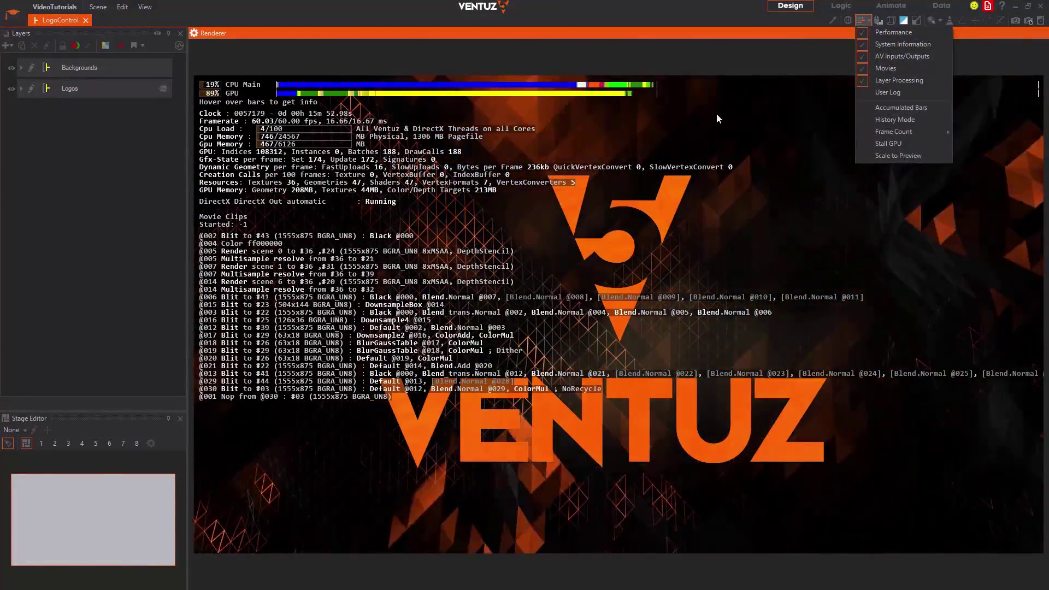
left_click(898, 119)
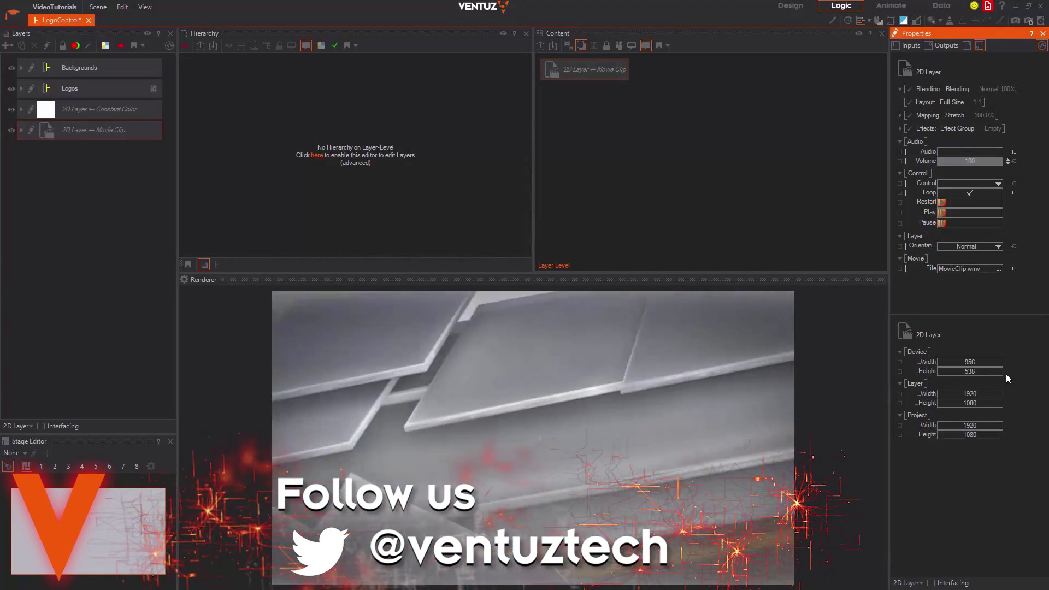
left_click(654, 227)
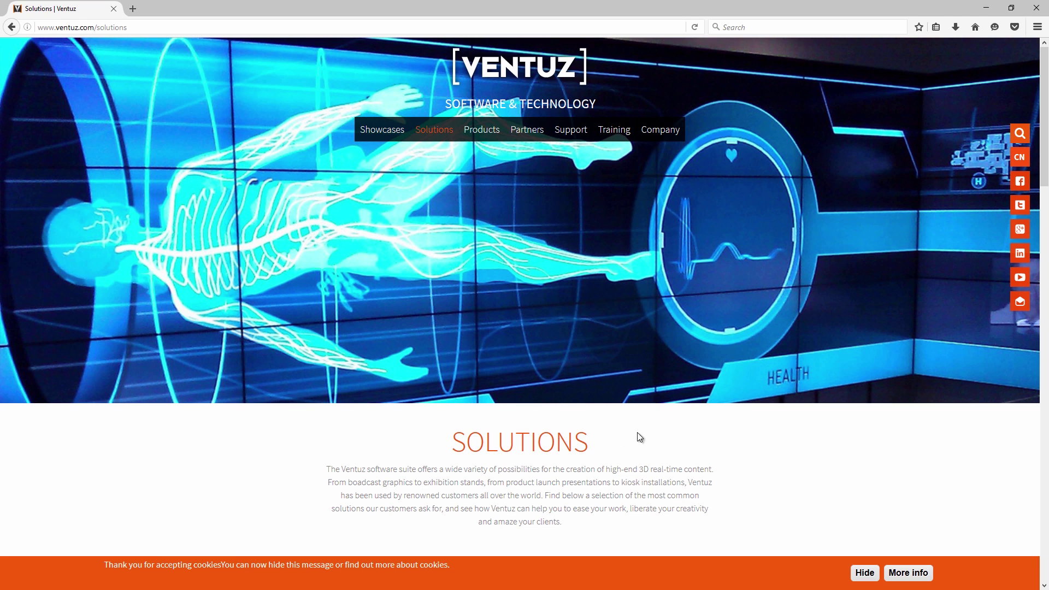
- Scroll the Solutions page down to the Video Walls and Multi-Touch tiles
scroll(726, 442, "down", 2)
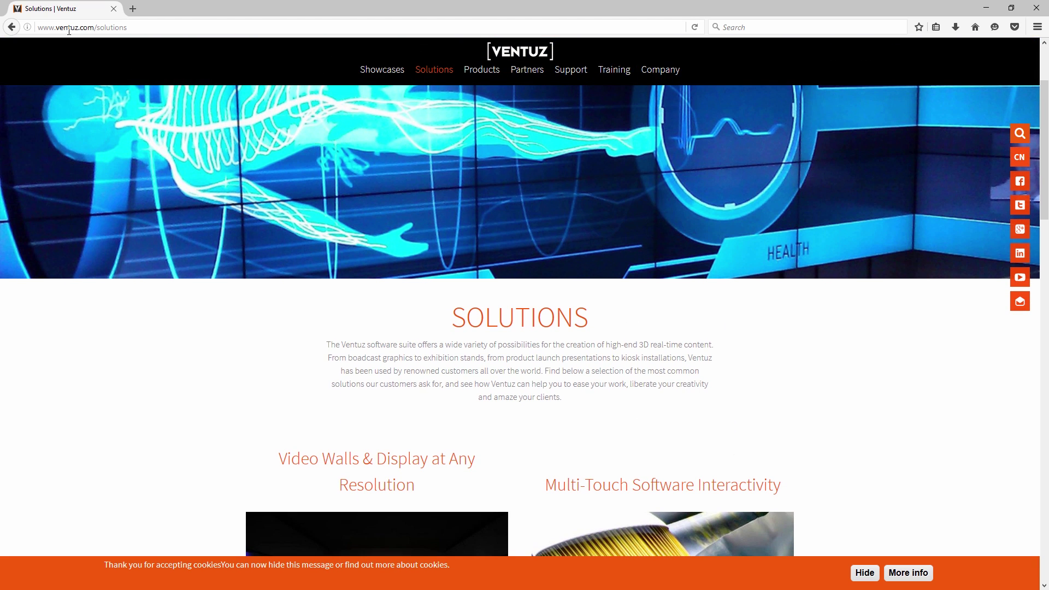
scroll(558, 347, "down", 5)
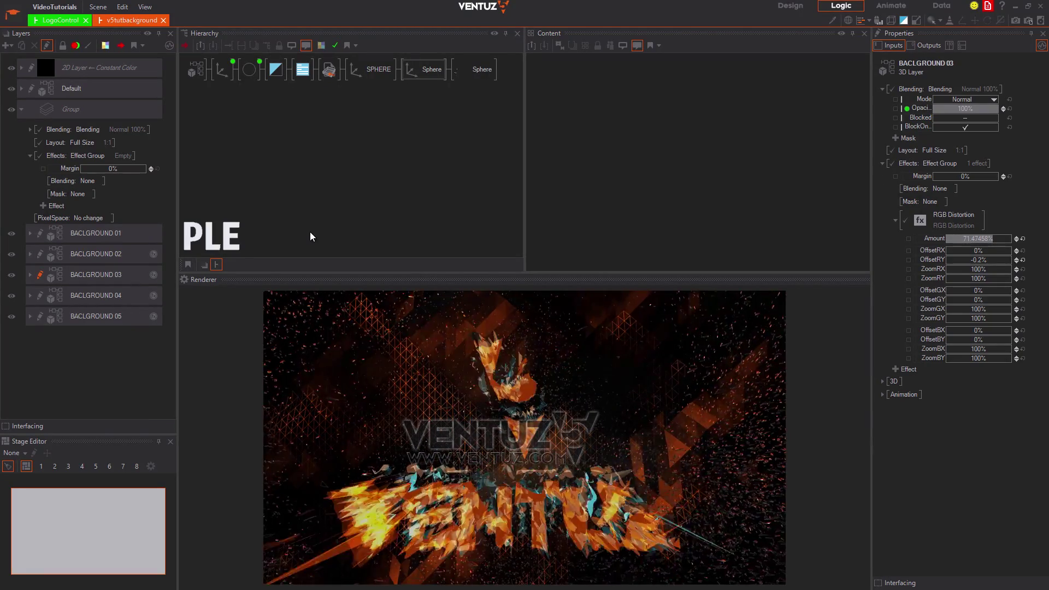
left_click(215, 242)
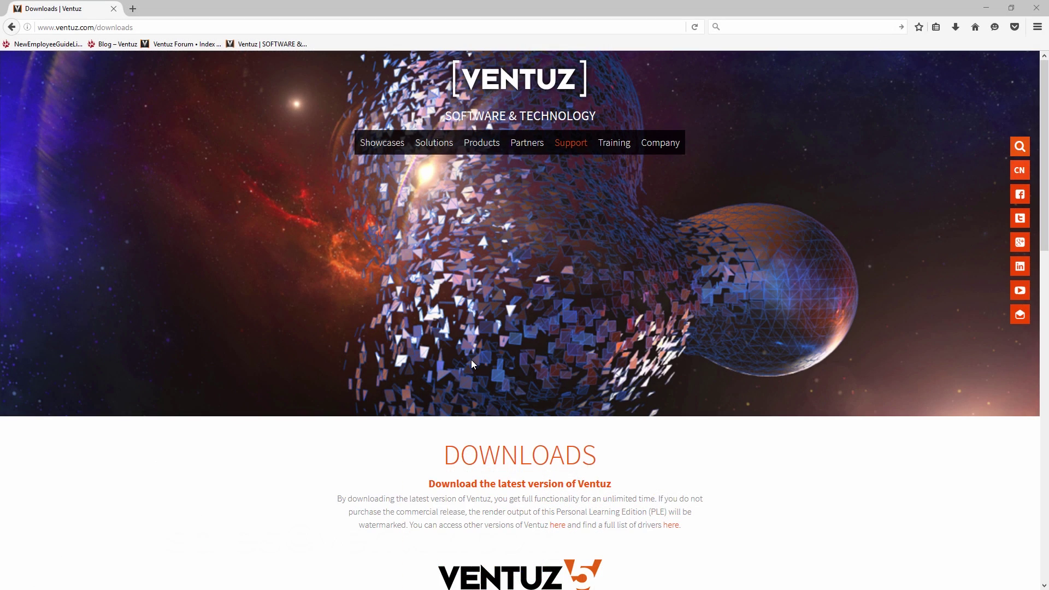
- Scroll down the Downloads page and follow the 'here' link to the Ventuz 5 Archive
left_click(179, 20)
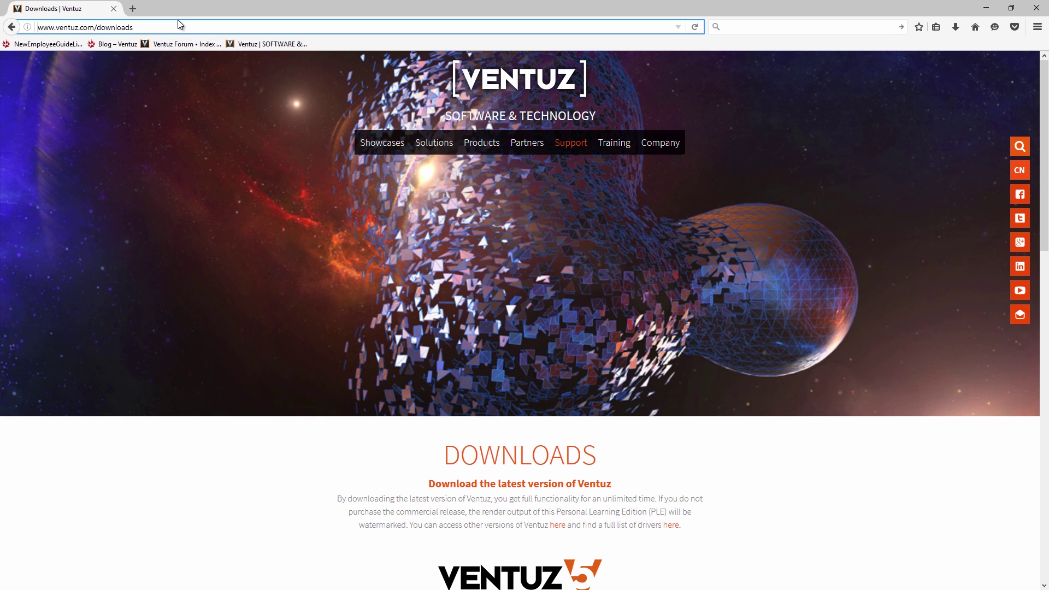
left_click(363, 450)
scroll(499, 448, "down", 2)
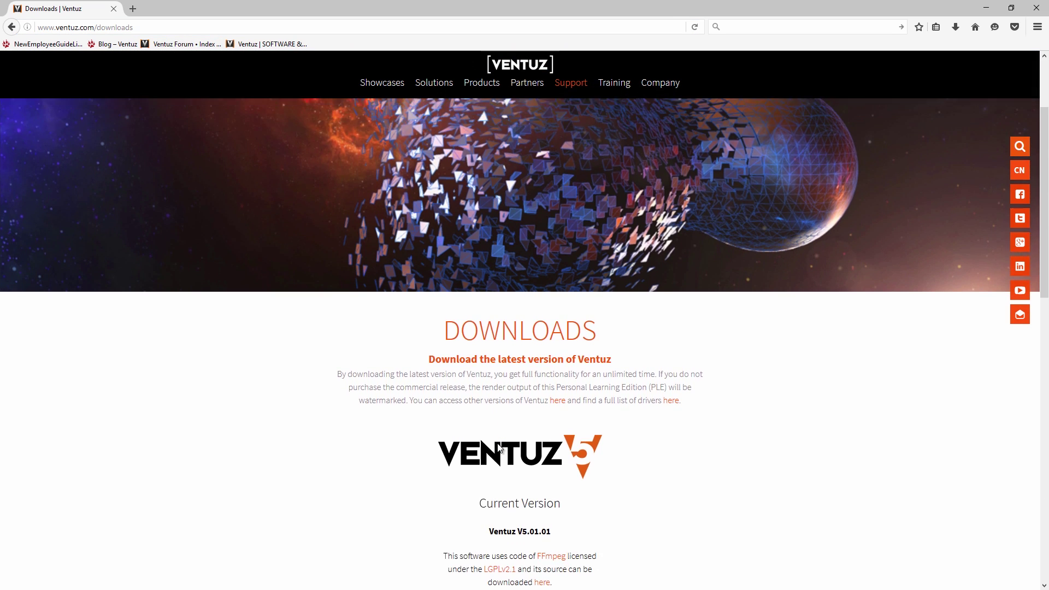
scroll(499, 449, "down", 2)
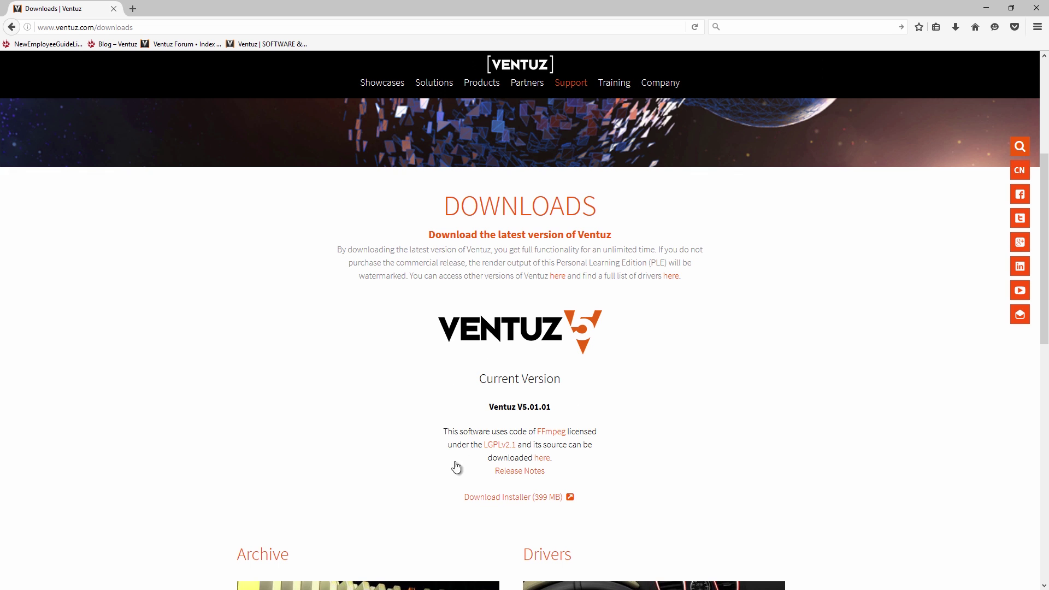
scroll(541, 503, "down", 1)
left_click(536, 498)
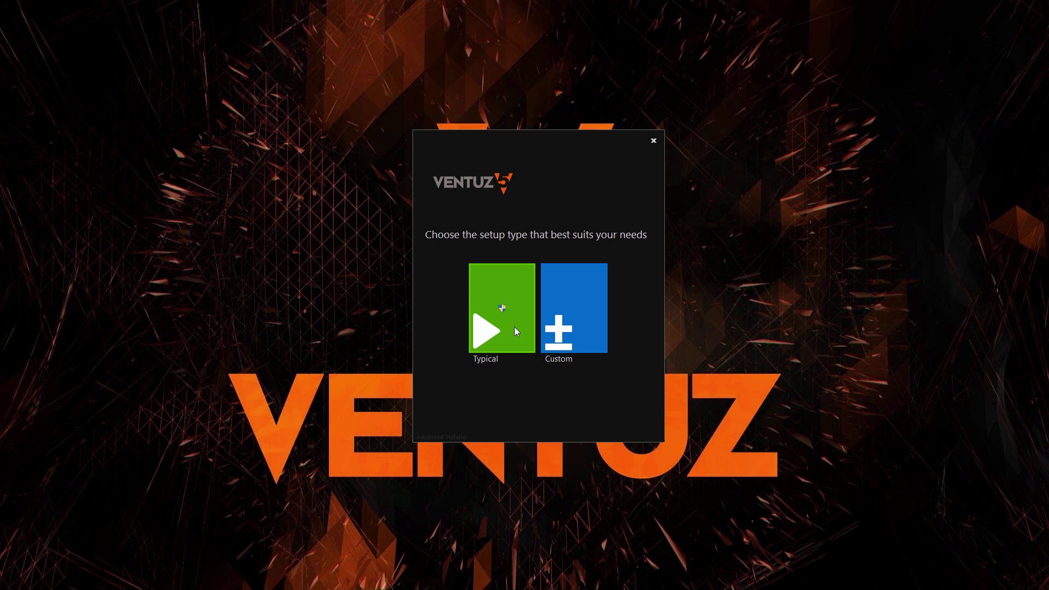
- Choose the Custom setup with help files, demo projects and drivers, then start installing
left_click(580, 326)
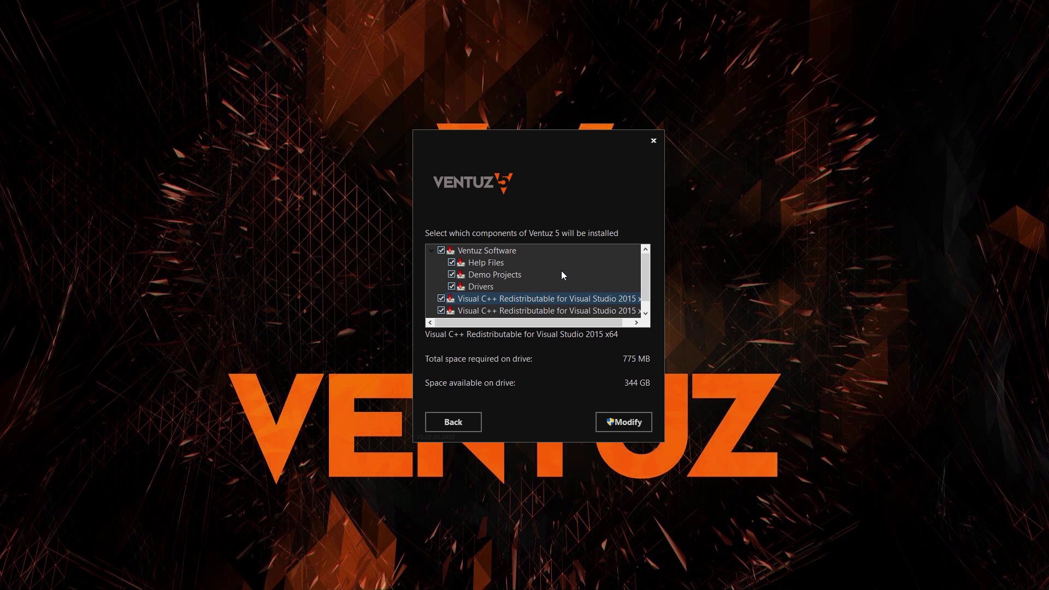
scroll(563, 271, "down", 1)
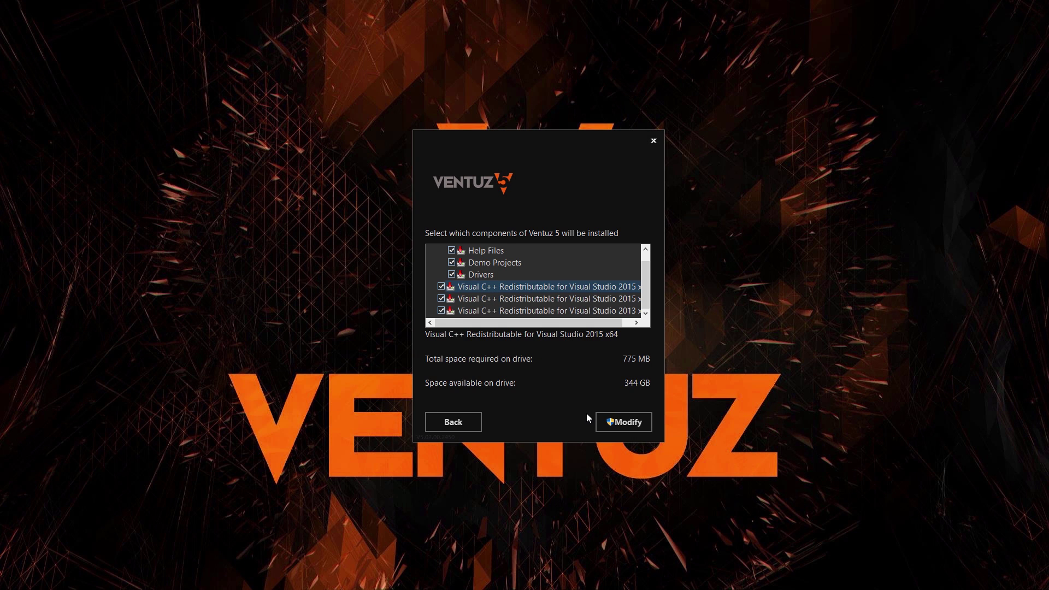
left_click(625, 424)
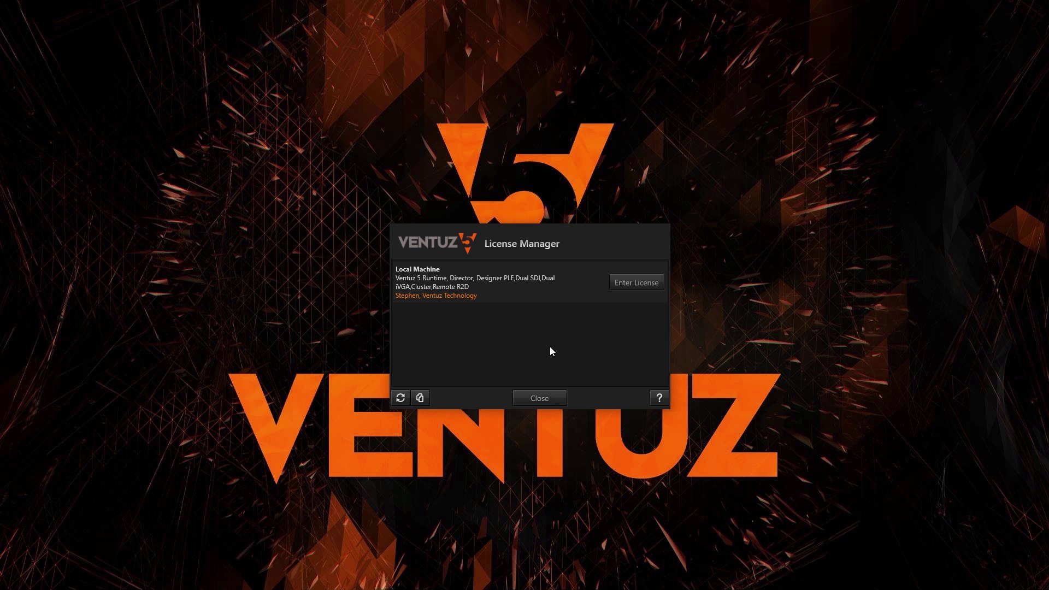
- Choose Enter License for the Local Machine entry
left_click(646, 284)
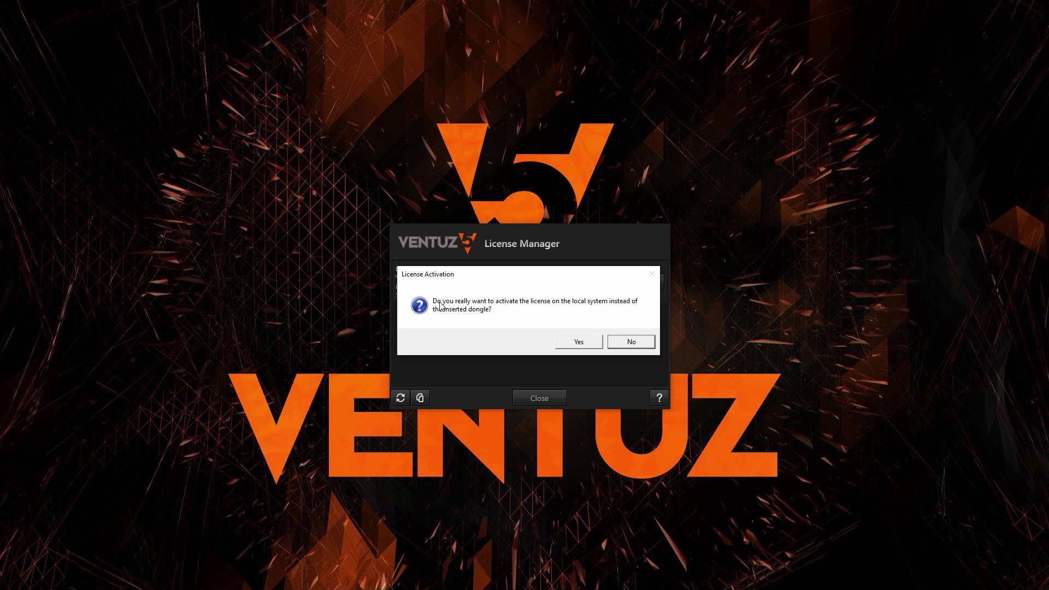
- Confirm local activation, cancel the registration form, and bring up Designer's ? Help menu
left_click(579, 343)
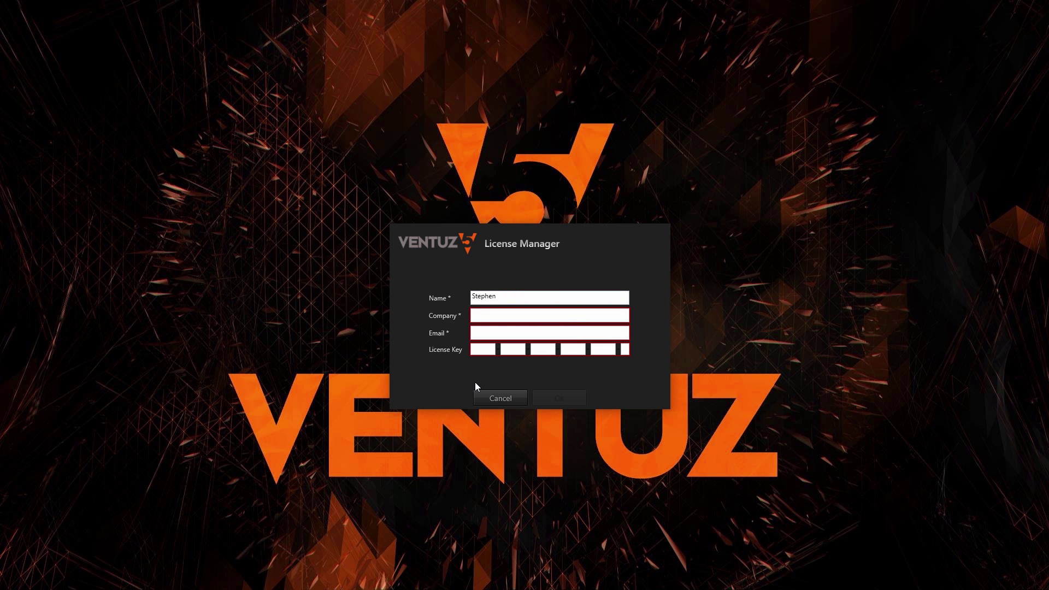
left_click(486, 393)
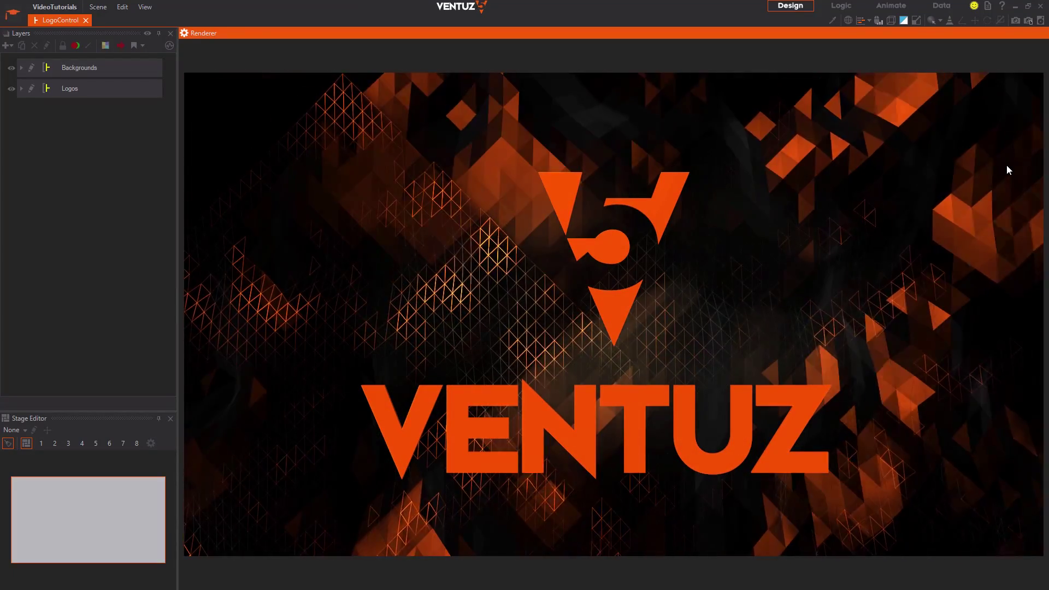
left_click(1003, 6)
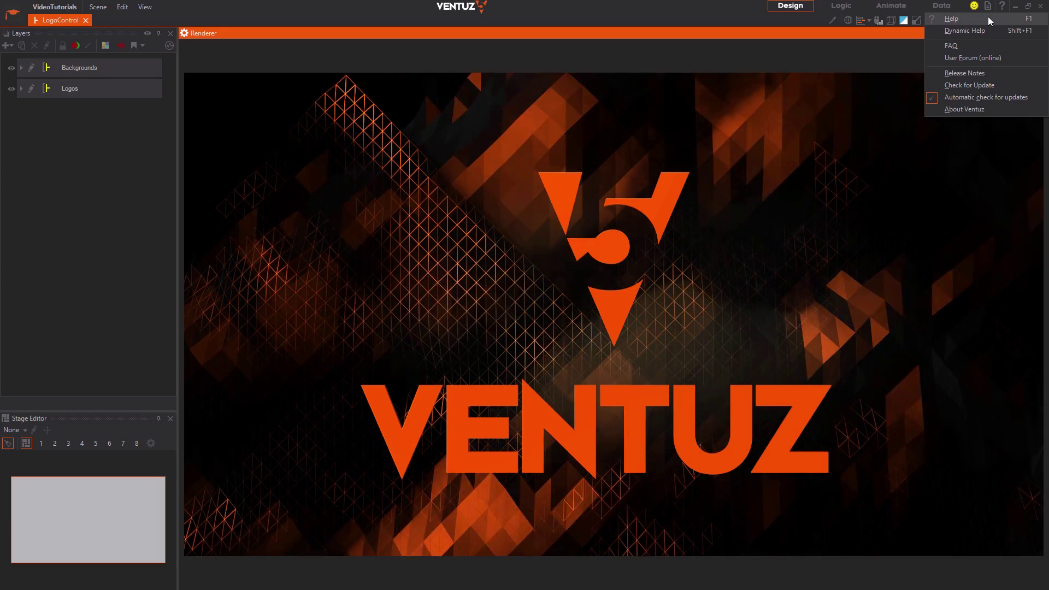
- Open the User Manual from Help (F1) and go to the Appendix's F.A.Q. page
left_click(987, 18)
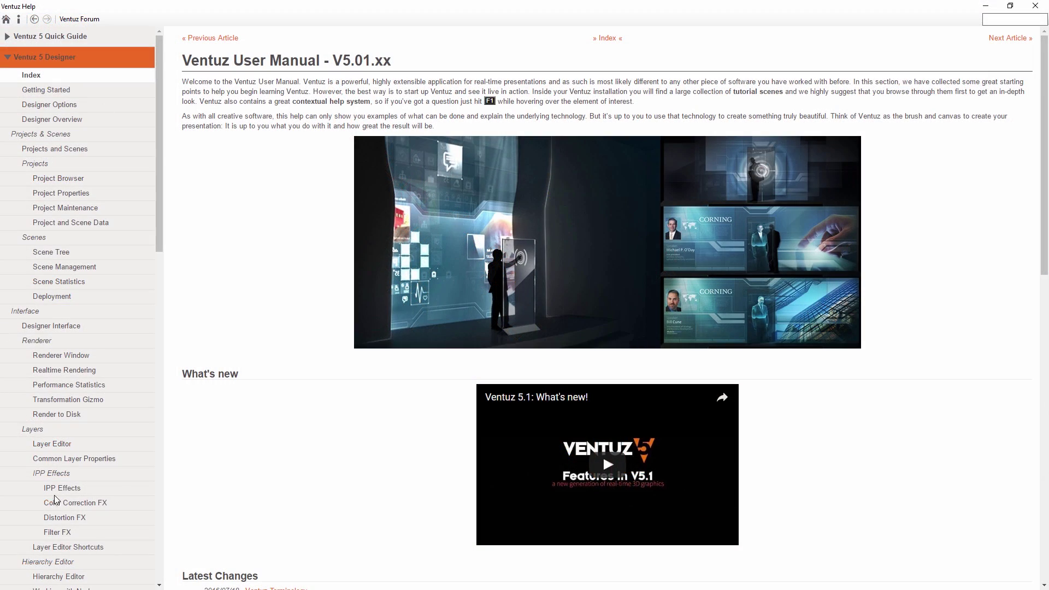
scroll(305, 112, "down", 4)
scroll(306, 112, "down", 4)
scroll(218, 399, "down", 4)
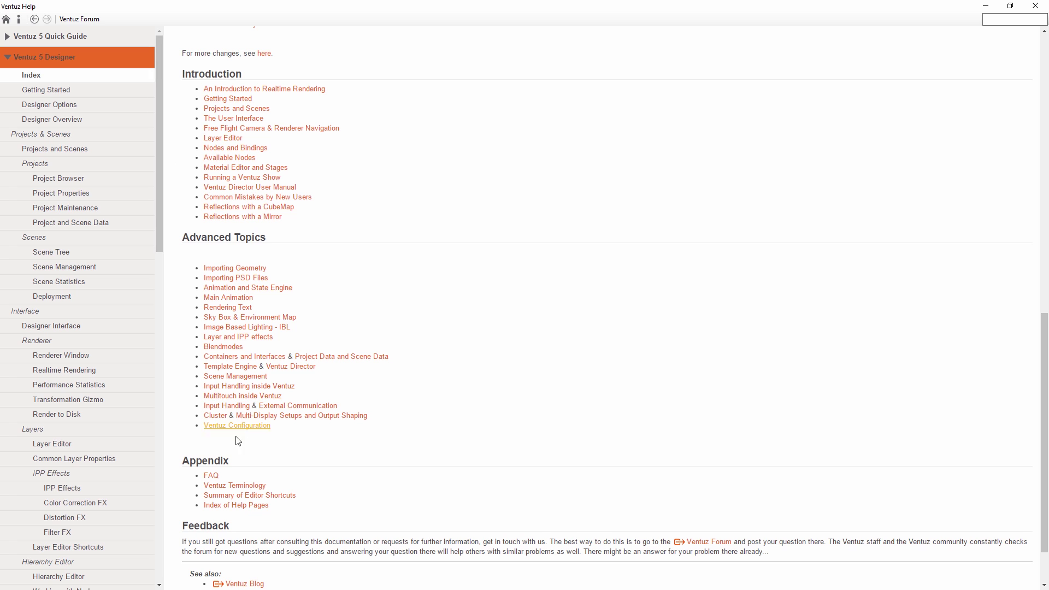
left_click(211, 476)
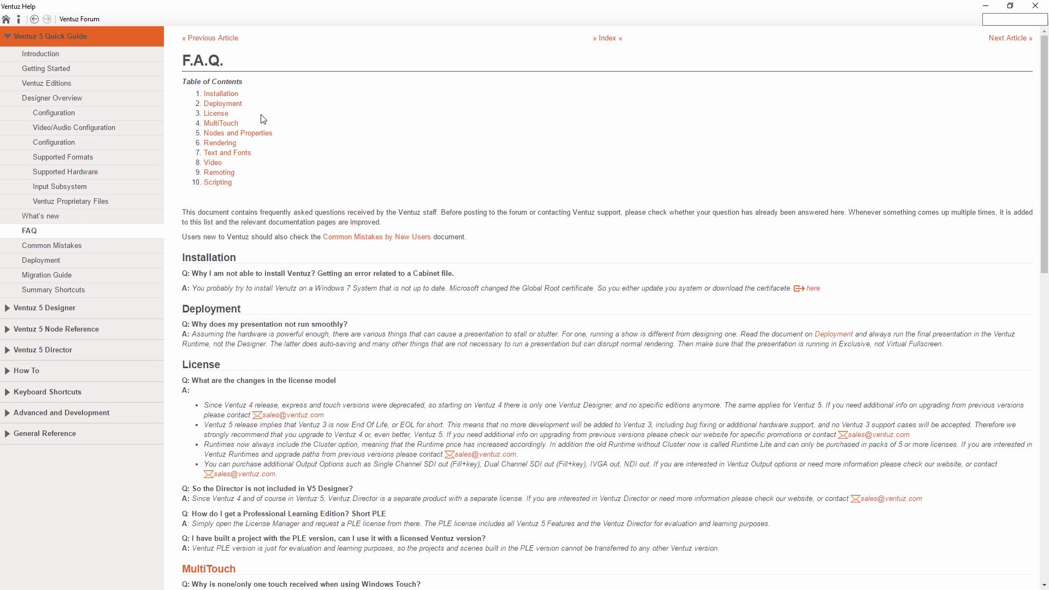
scroll(348, 337, "down", 5)
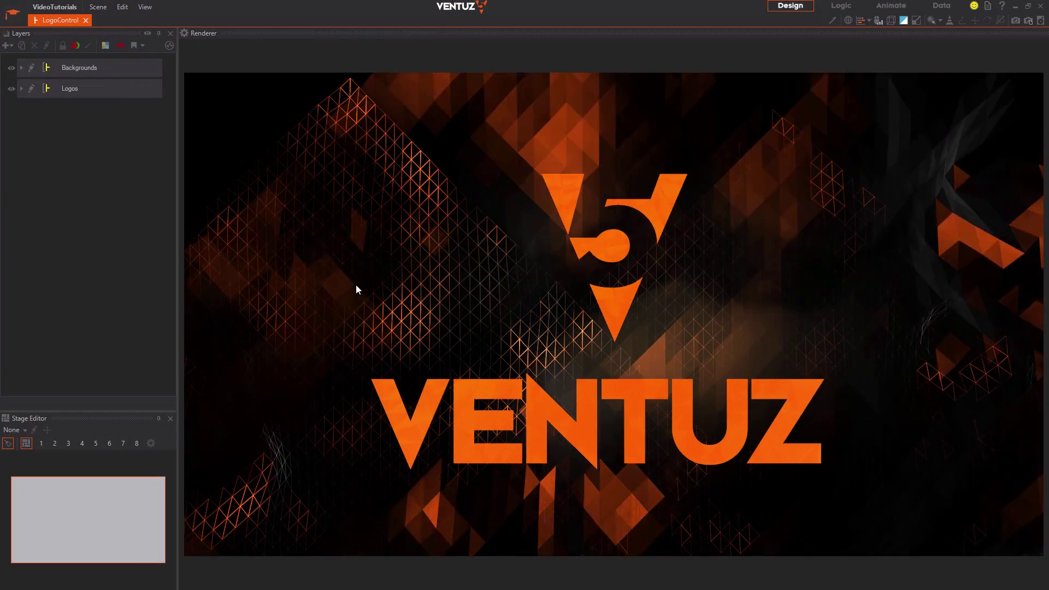
- Bring up the manual's Renderer Window help page with F1 over the render view
left_click(357, 285)
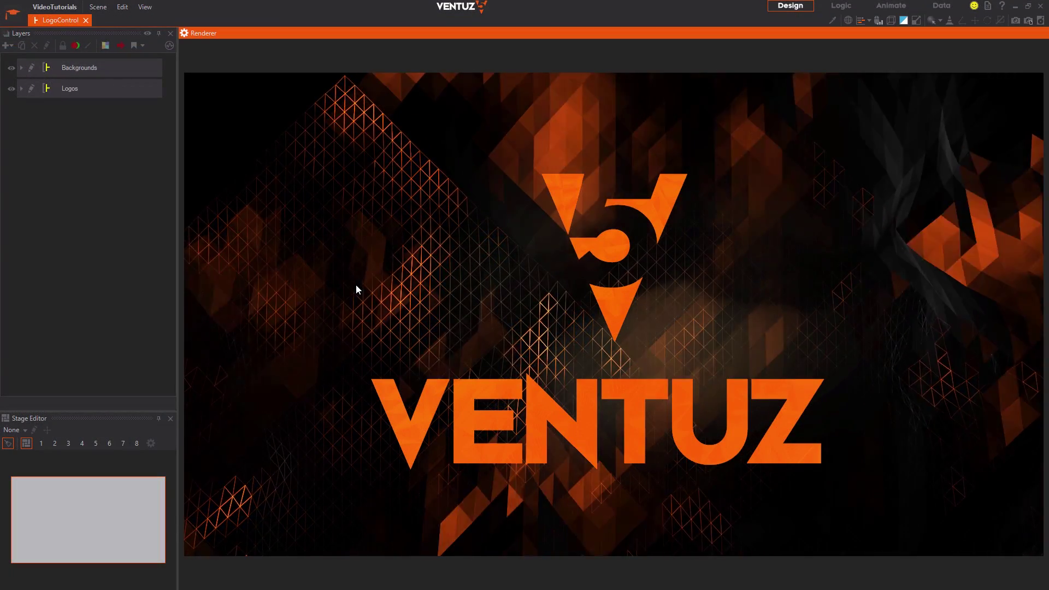
key("F1")
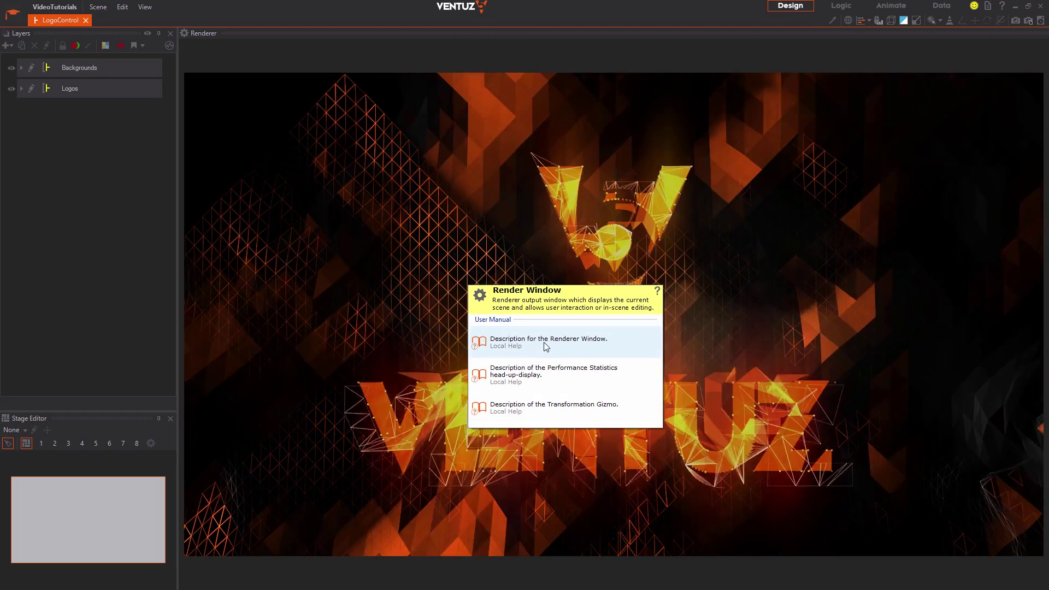
left_click(544, 343)
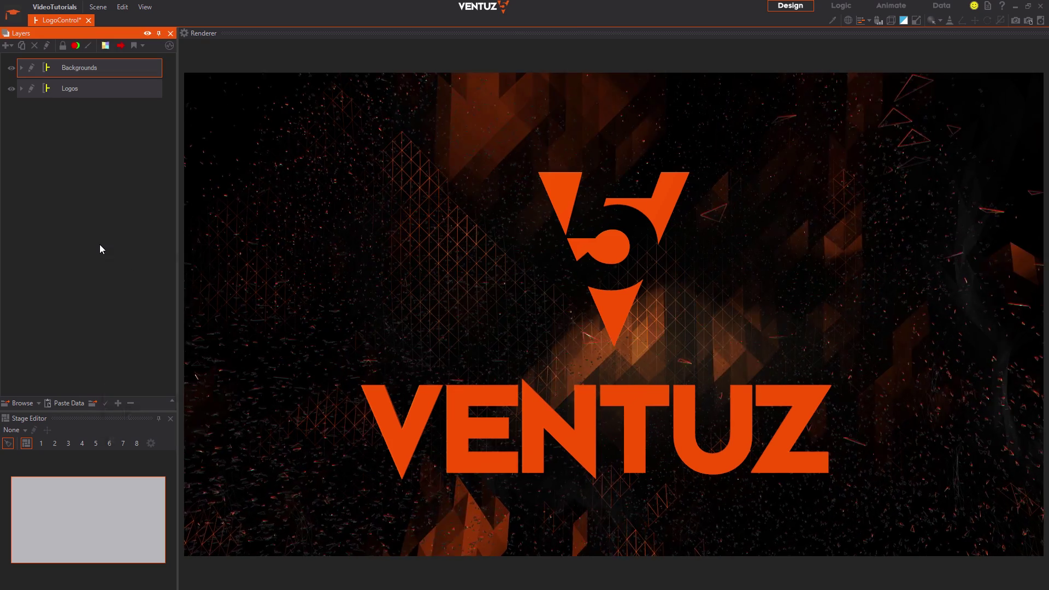
- Open the 'Interactive example for Material' scene from the Material context submenu
right_click(99, 244)
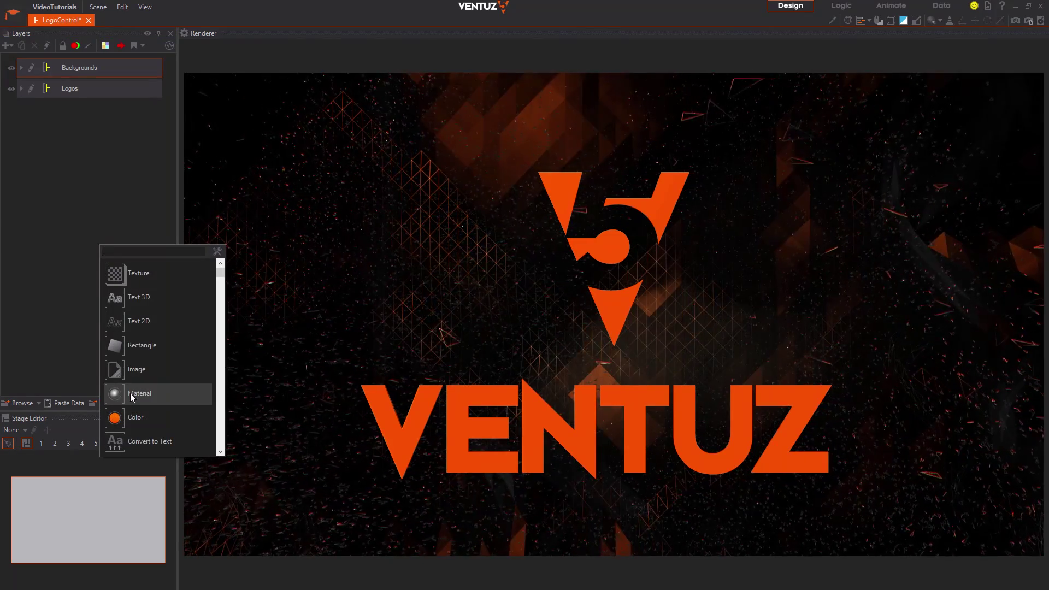
mouse_move(131, 398)
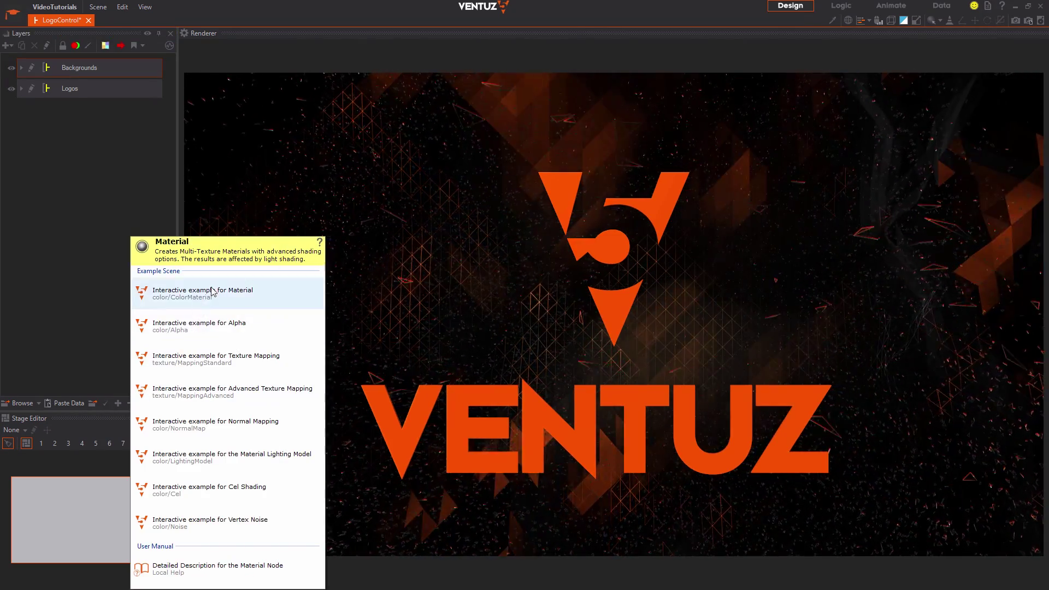
left_click(212, 291)
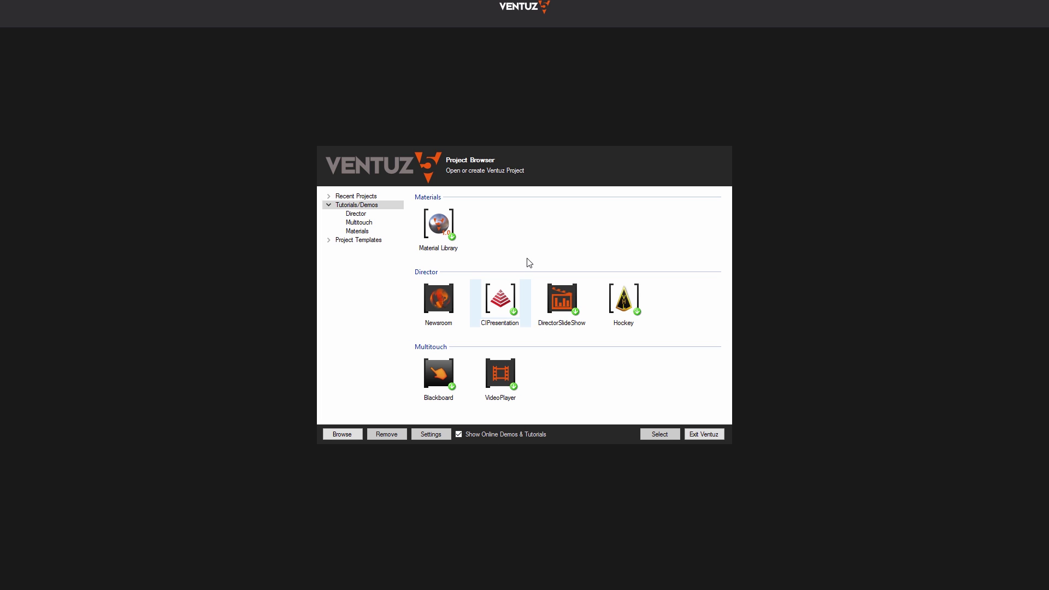
- Pick the Material Library project under Tutorials/Demos
left_click(451, 237)
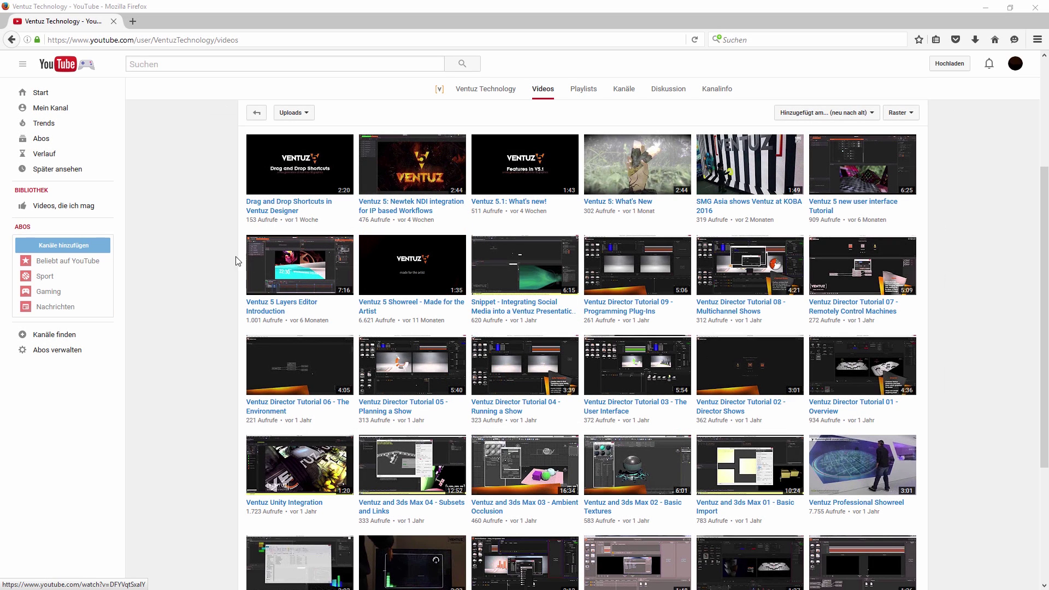
- Scroll back to the top of the Ventuz Technology channel's Videos page
scroll(210, 192, "up", 5)
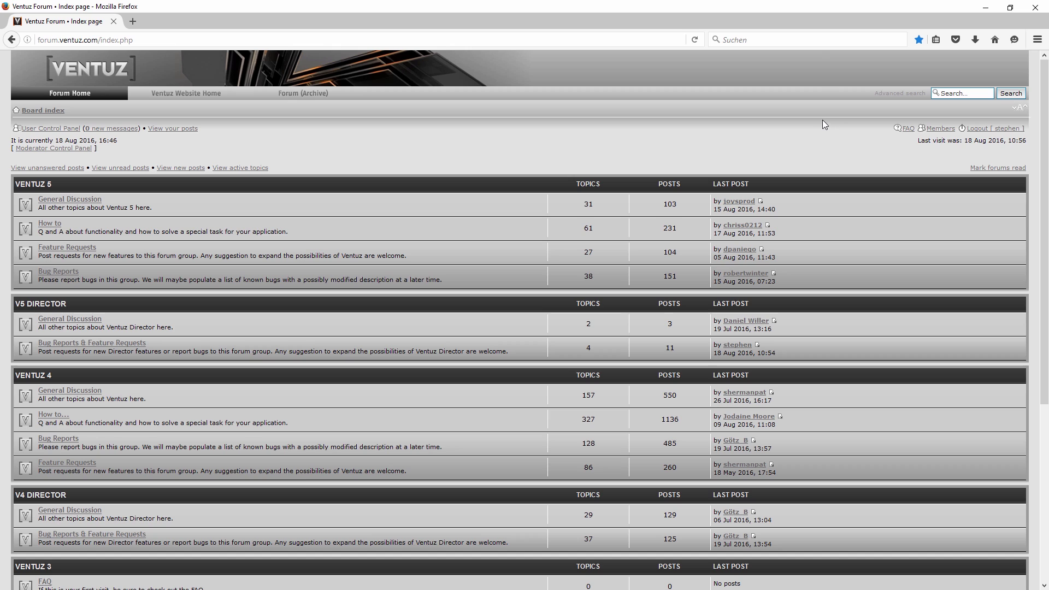
left_click(954, 92)
left_click(617, 136)
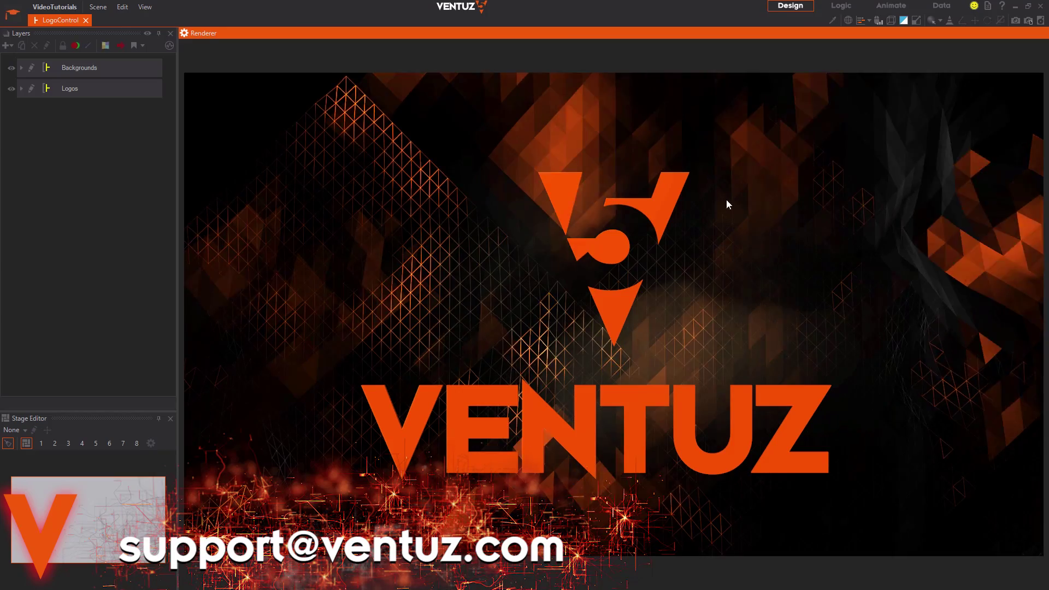
- Open the Send Feedback form, set its Type to Bug Report, and put the cursor in the Message box
left_click(975, 7)
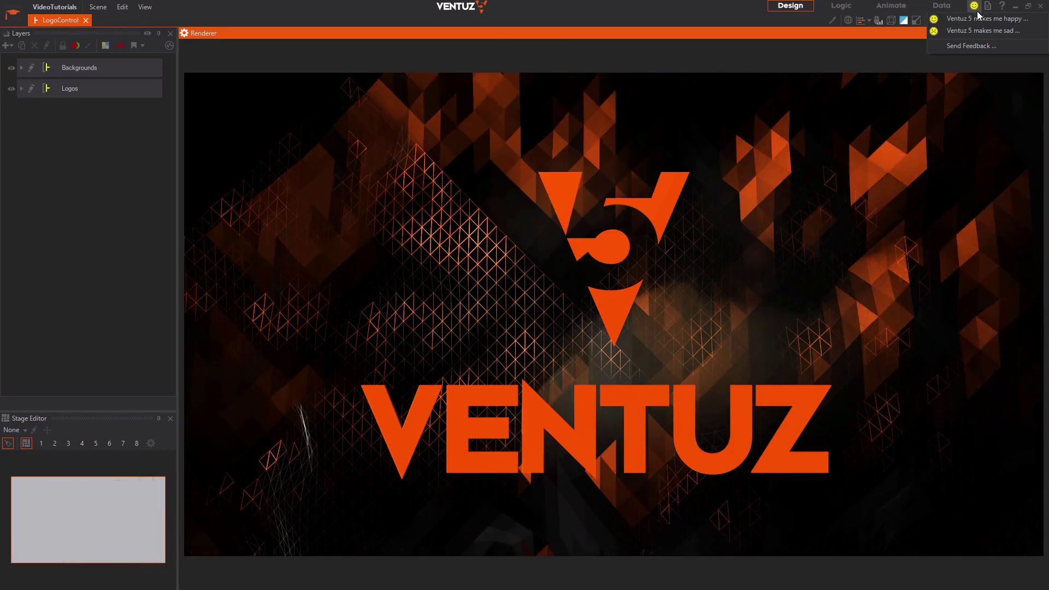
left_click(955, 48)
left_click(457, 233)
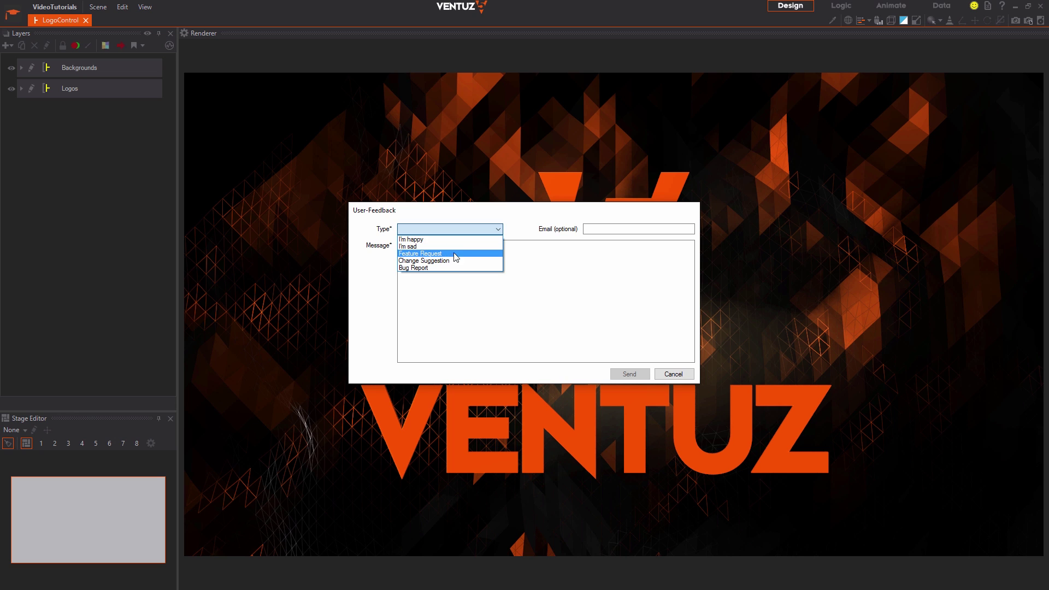
left_click(475, 268)
left_click(471, 268)
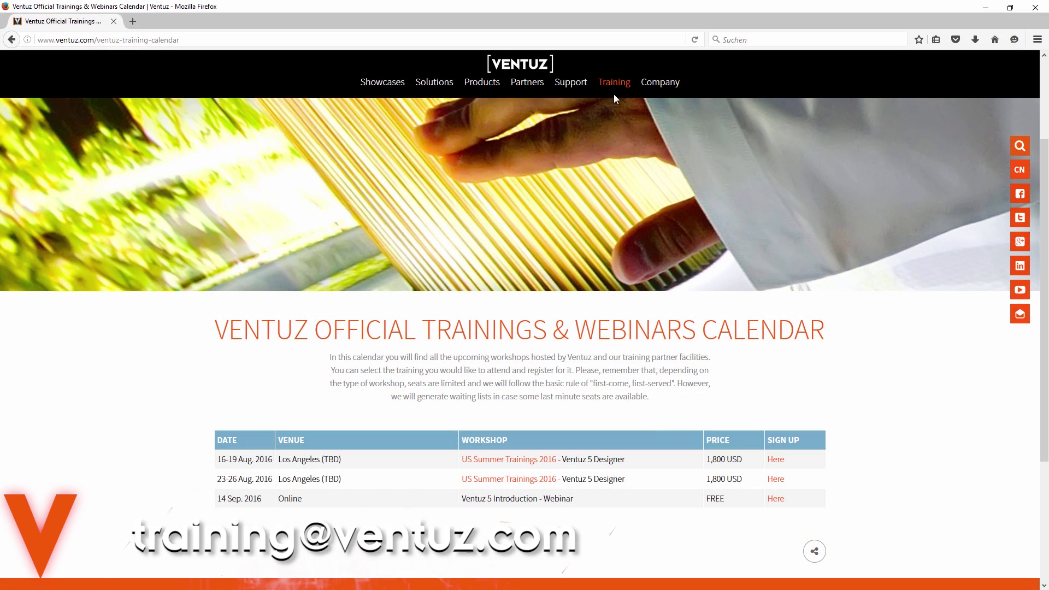
- Go to the Training Calendar page on ventuz.com and select its address in the address bar
mouse_move(622, 96)
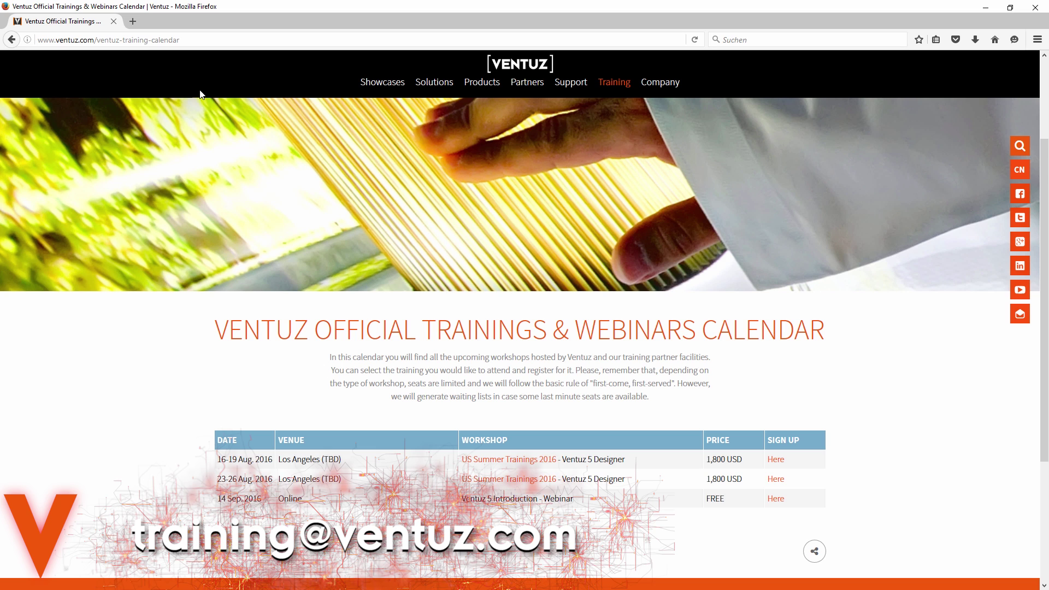
left_click(211, 41)
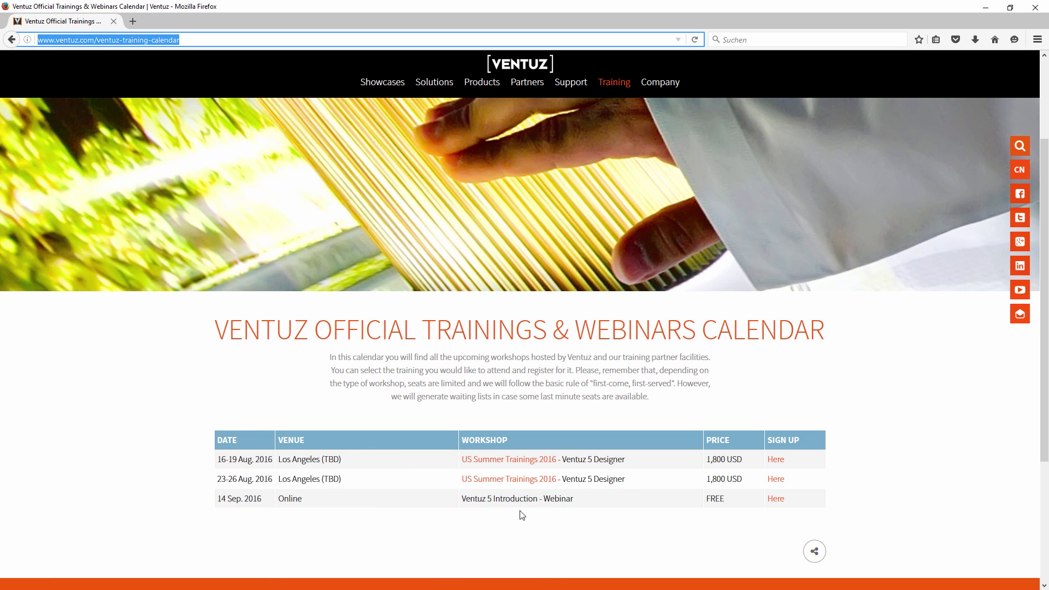